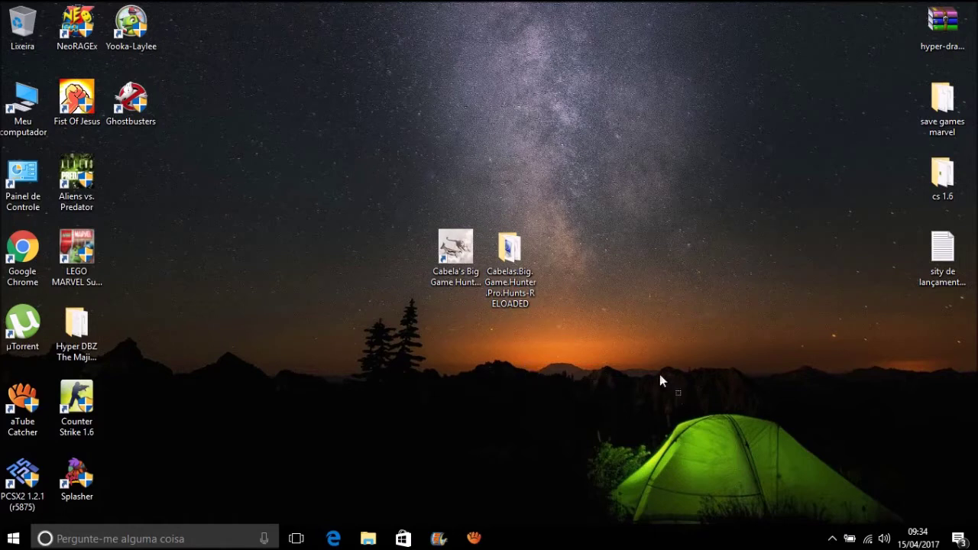
pyautogui.moveTo(661, 382); pyautogui.dragTo(330, 150)
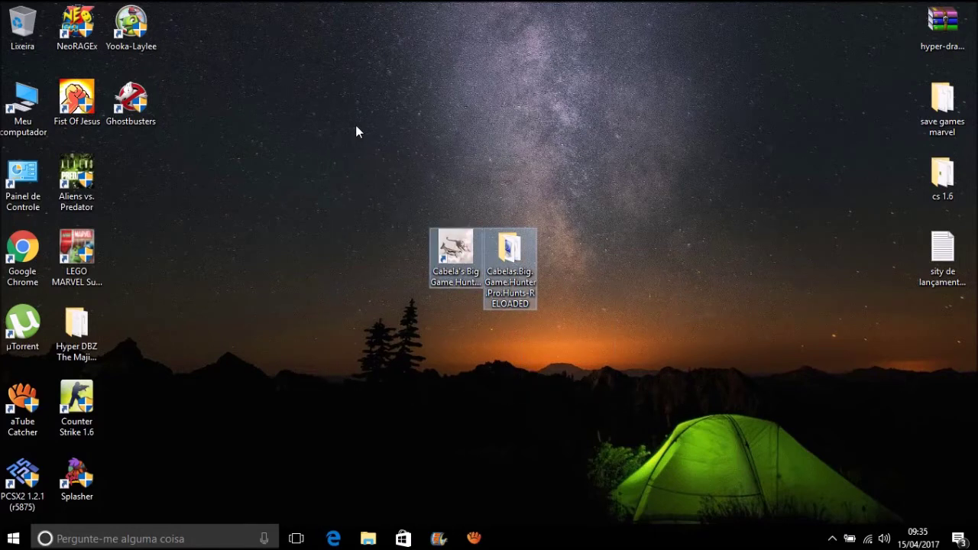
pyautogui.moveTo(622, 391); pyautogui.dragTo(536, 316)
pyautogui.click(613, 373)
pyautogui.click(458, 256)
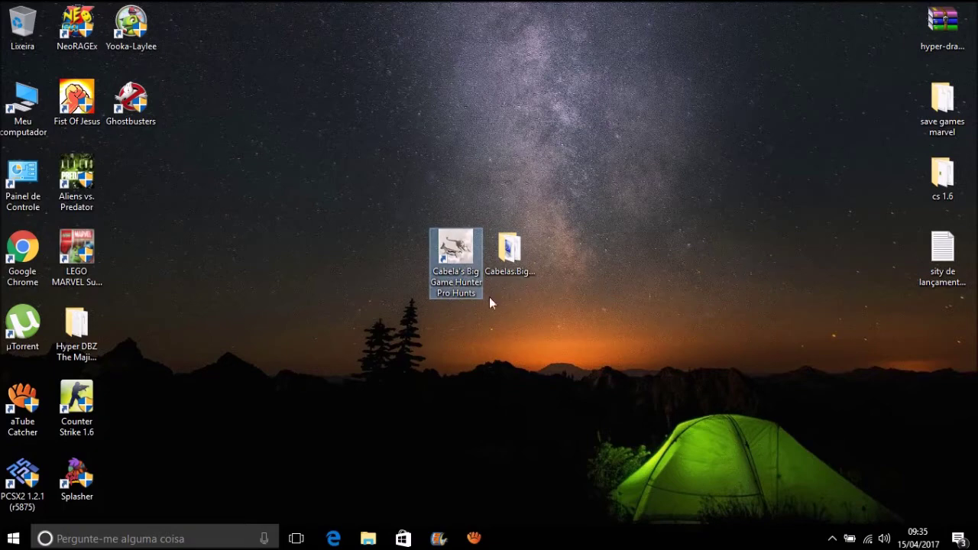
pyautogui.doubleClick(449, 294)
# Open the Cabelas.Big.Game.Hunter.Pro.Hunts-RELOADED desktop folder to view its files and close it again.
pyautogui.doubleClick(509, 250)
pyautogui.click(912, 33)
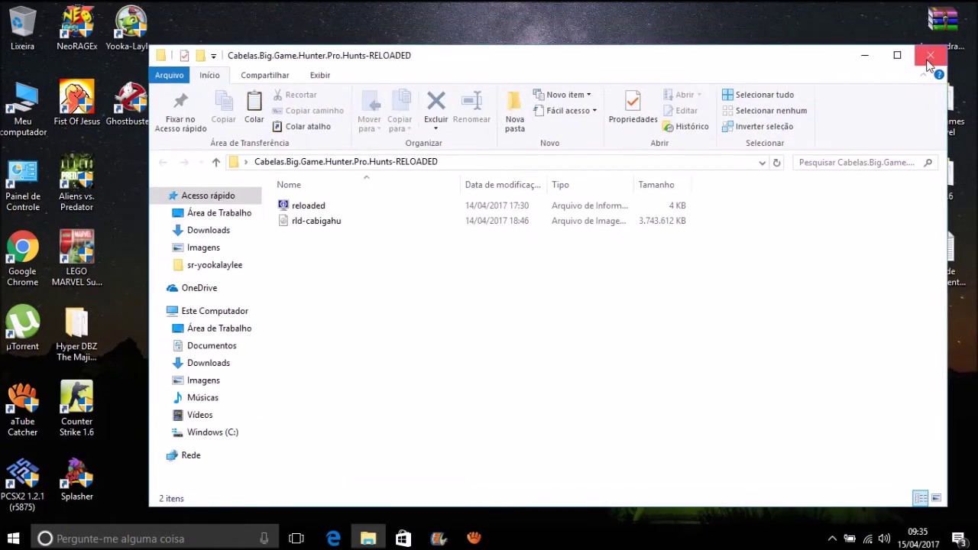
pyautogui.click(929, 55)
pyautogui.click(503, 289)
pyautogui.moveTo(535, 314); pyautogui.dragTo(569, 344)
pyautogui.click(604, 379)
pyautogui.click(501, 272)
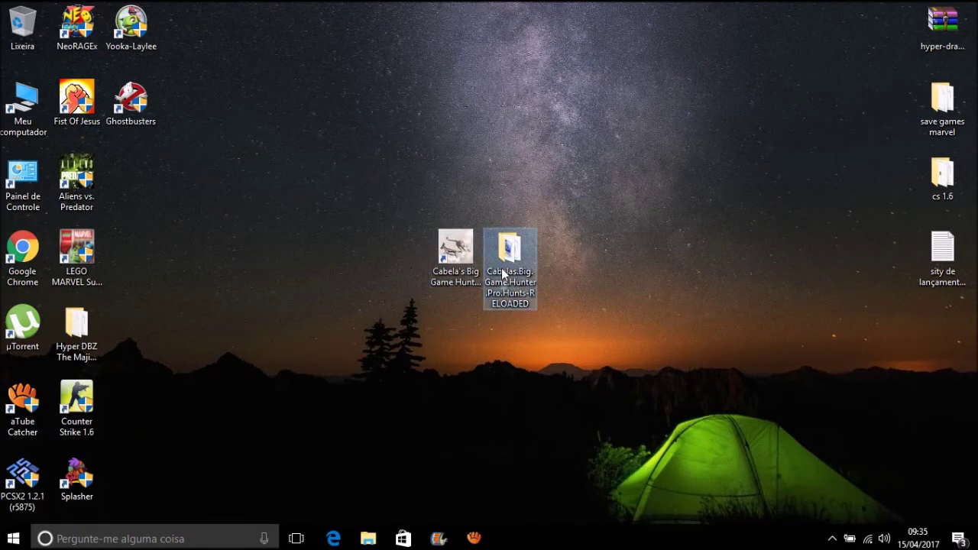
pyautogui.moveTo(556, 336); pyautogui.dragTo(384, 157)
pyautogui.moveTo(662, 376); pyautogui.dragTo(364, 161)
pyautogui.moveTo(640, 363); pyautogui.dragTo(335, 112)
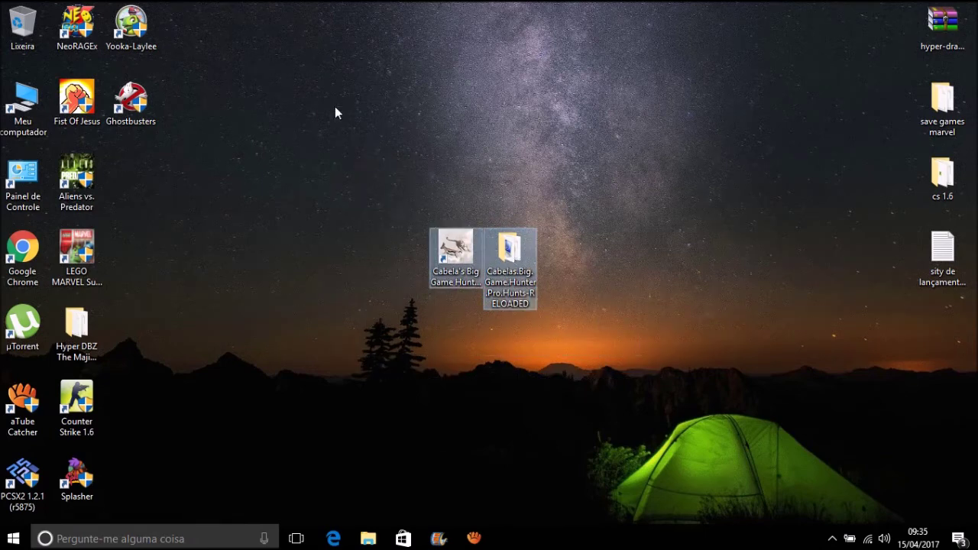
pyautogui.click(568, 364)
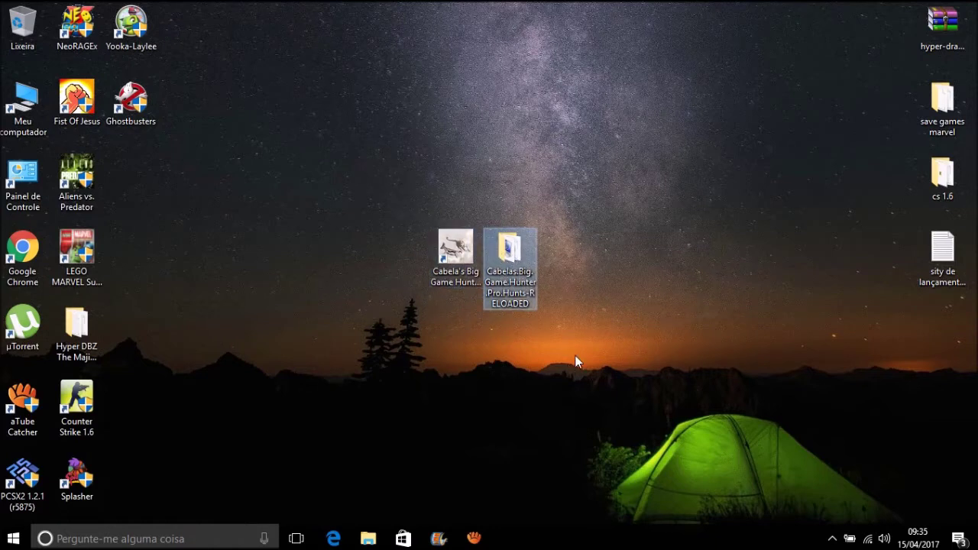
pyautogui.moveTo(567, 342); pyautogui.dragTo(371, 134)
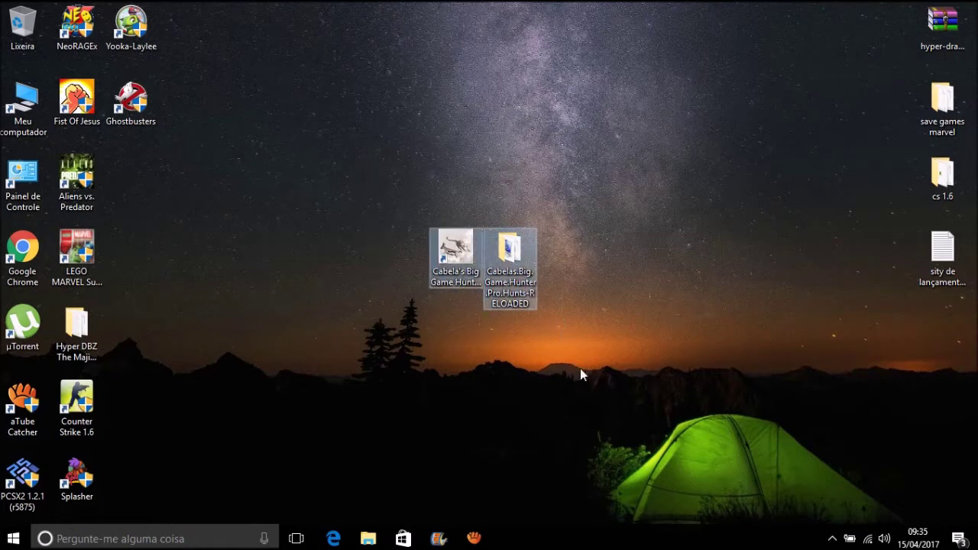
pyautogui.click(440, 300)
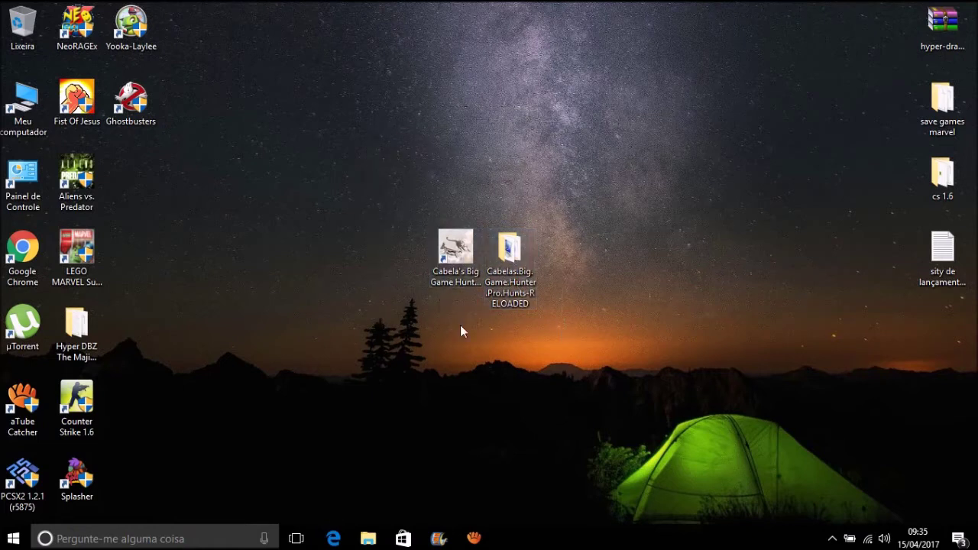
# Mount the rld-cabigahu disc image from the Cabelas.Big.Game.Hunter.Pro.Hunts-RELOADED desktop folder.
pyautogui.doubleClick(508, 277)
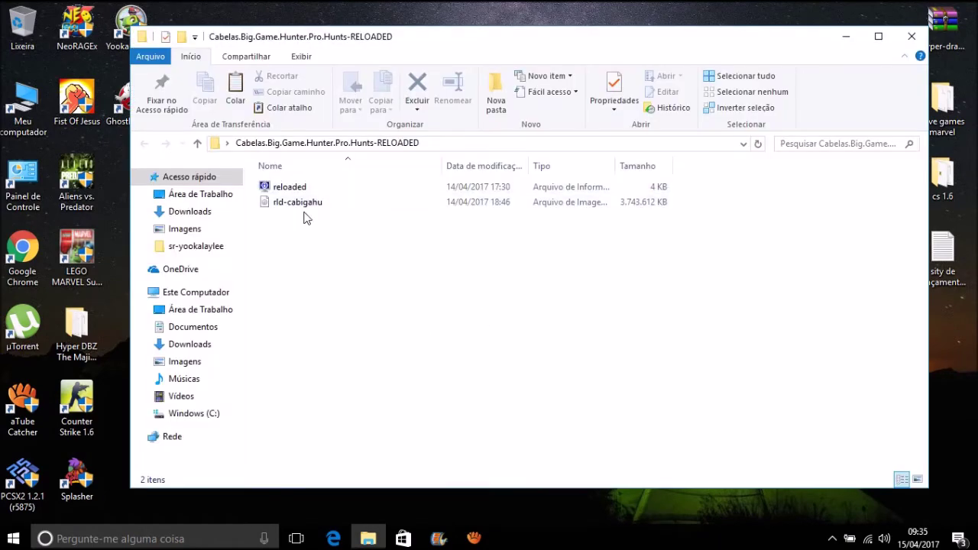
pyautogui.click(284, 205)
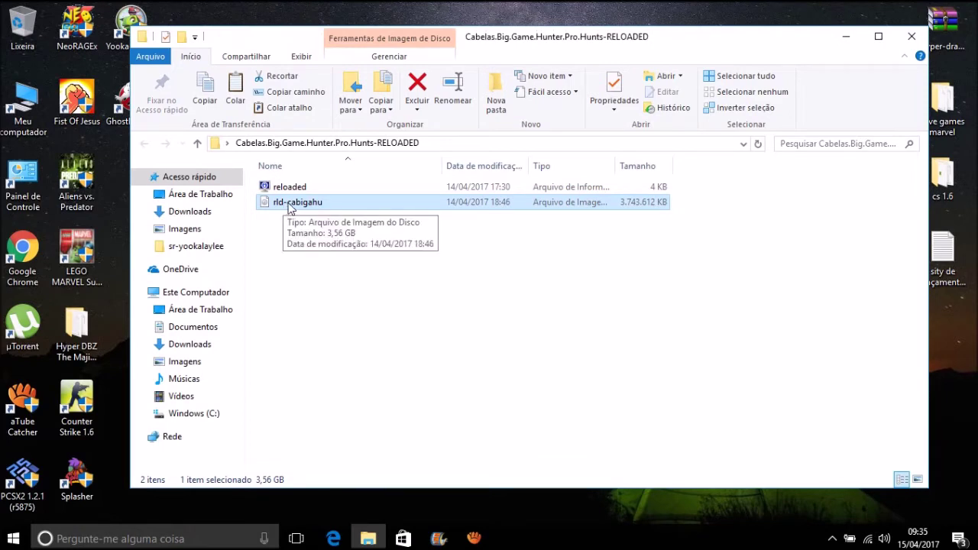
pyautogui.rightClick(266, 204)
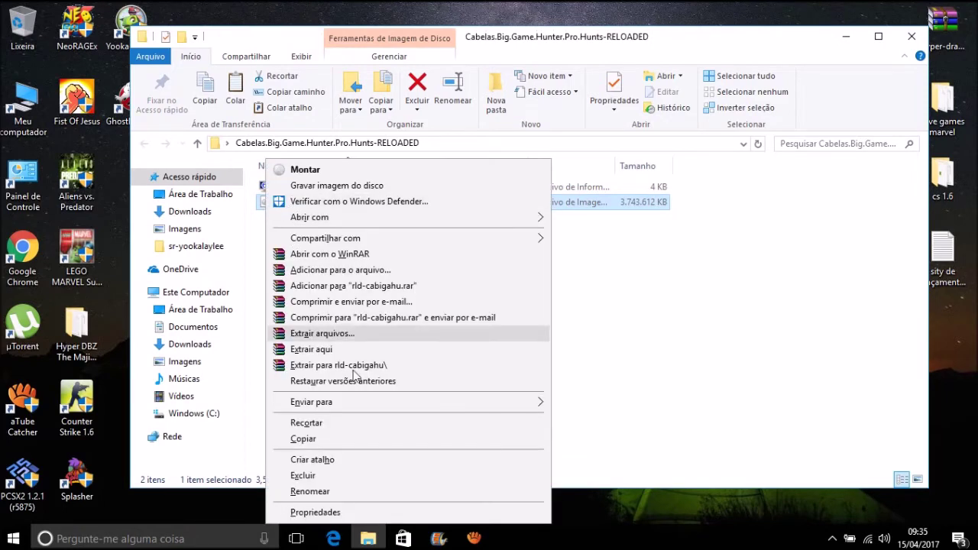
pyautogui.click(354, 214)
pyautogui.click(297, 204)
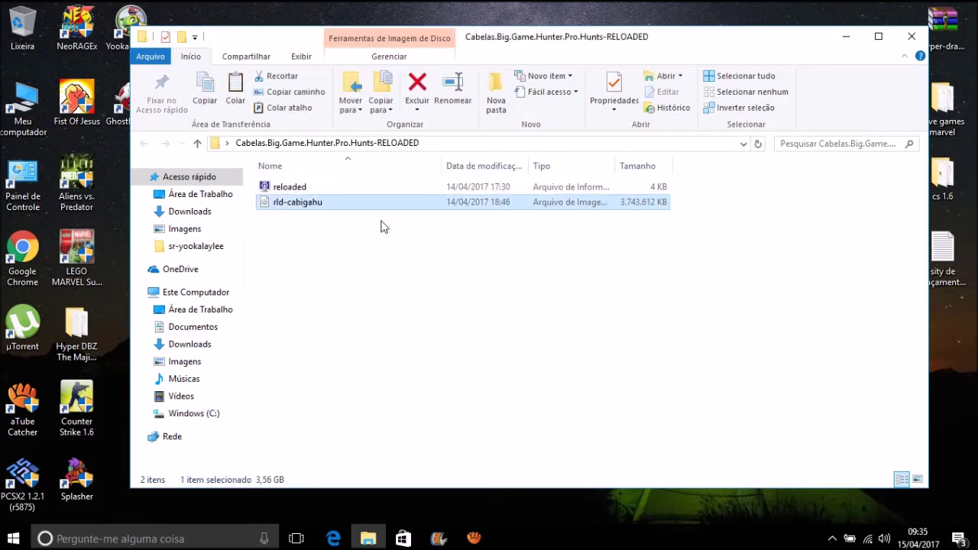
pyautogui.doubleClick(311, 202)
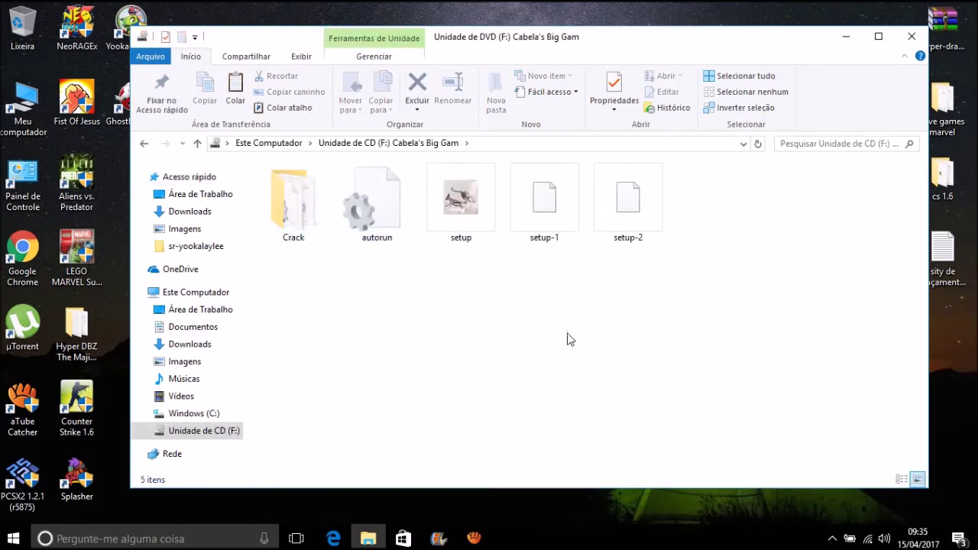
# Run the setup application from the mounted disc and stop the installer's music.
pyautogui.click(901, 480)
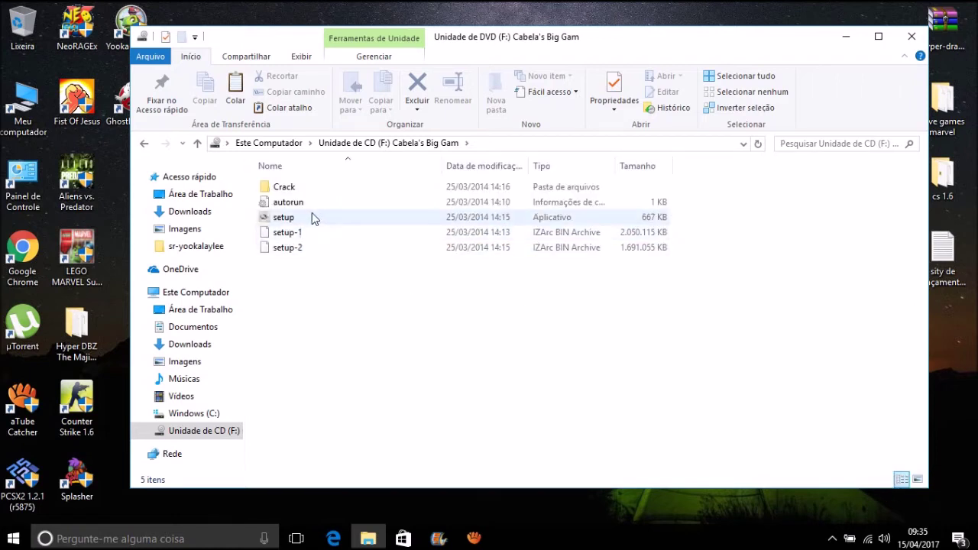
pyautogui.click(918, 480)
pyautogui.click(459, 237)
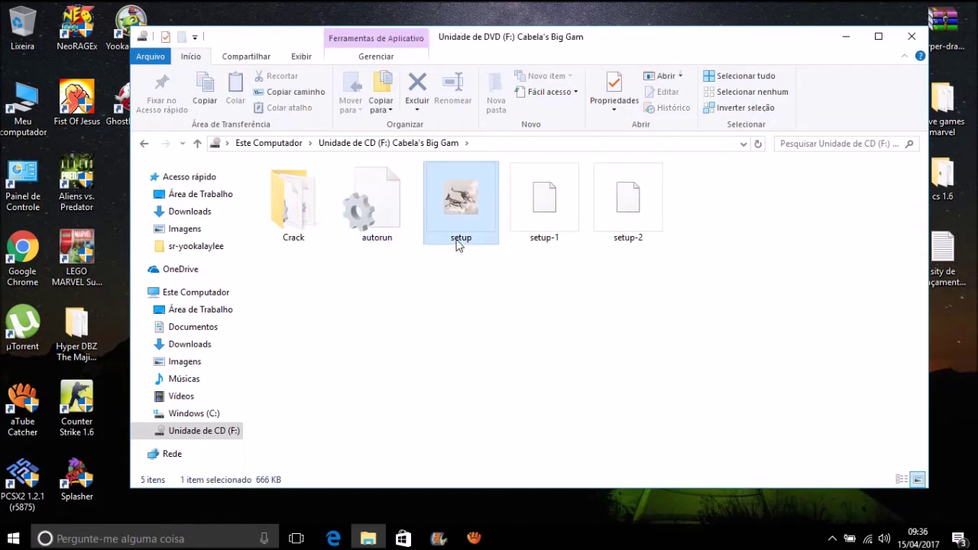
pyautogui.rightClick(450, 200)
pyautogui.click(442, 200)
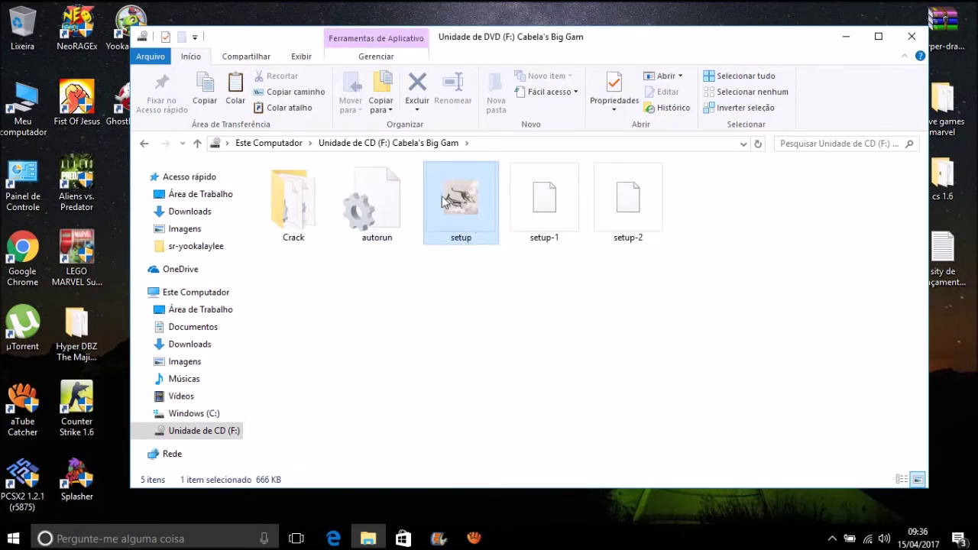
pyautogui.click(400, 384)
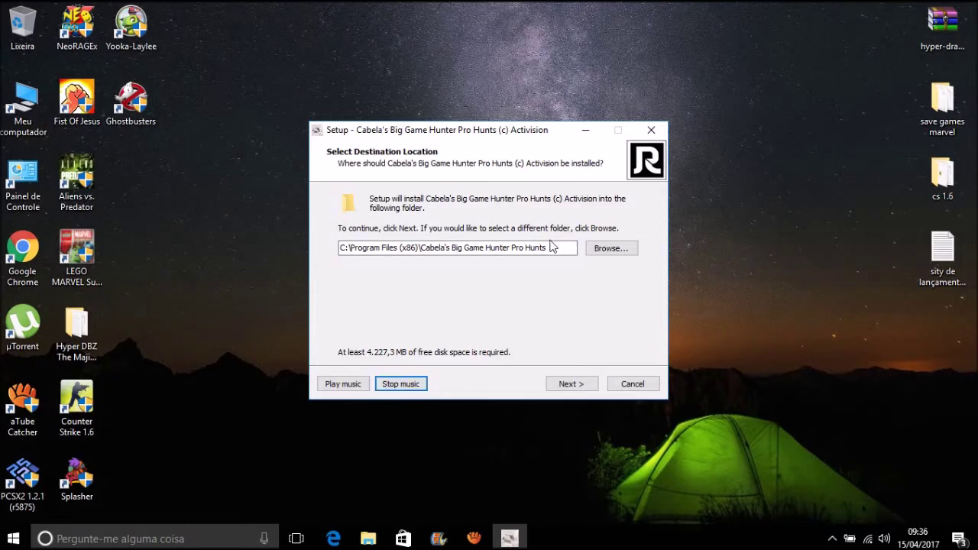
# Advance the installer to its ready page, keeping the folder C:\Program Files (x86)\Cabela's Big Game Hunter Pro Hunts and the desktop icon option.
pyautogui.moveTo(552, 247); pyautogui.dragTo(258, 236)
pyautogui.click(572, 252)
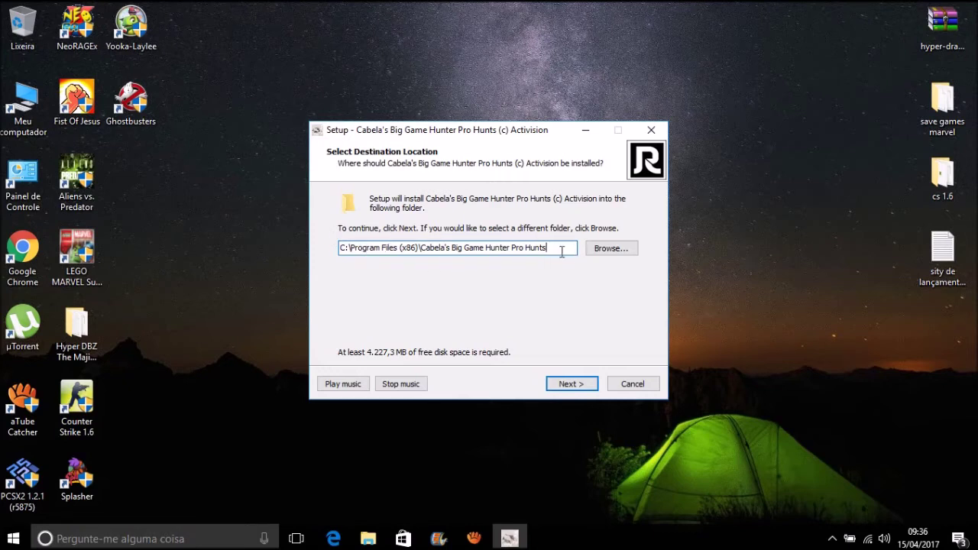
pyautogui.click(541, 384)
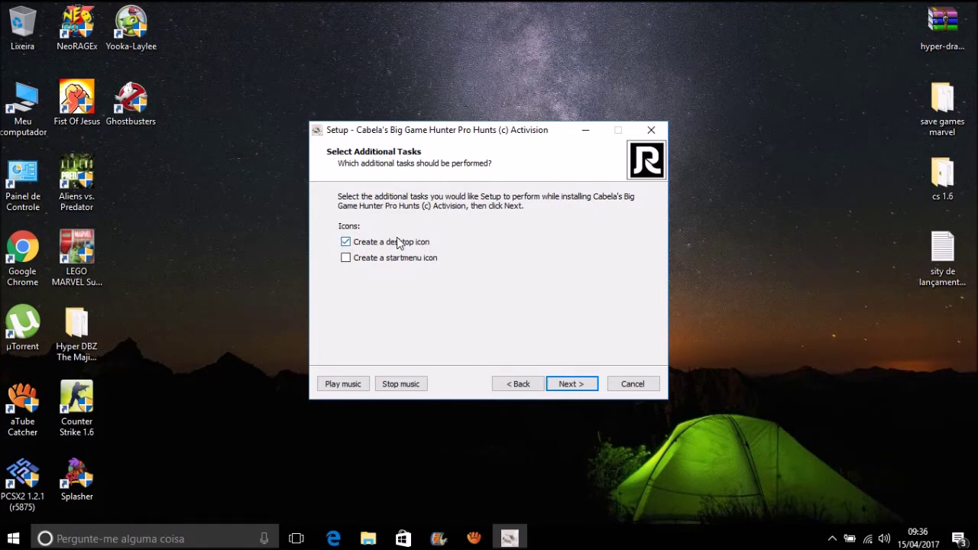
pyautogui.click(570, 384)
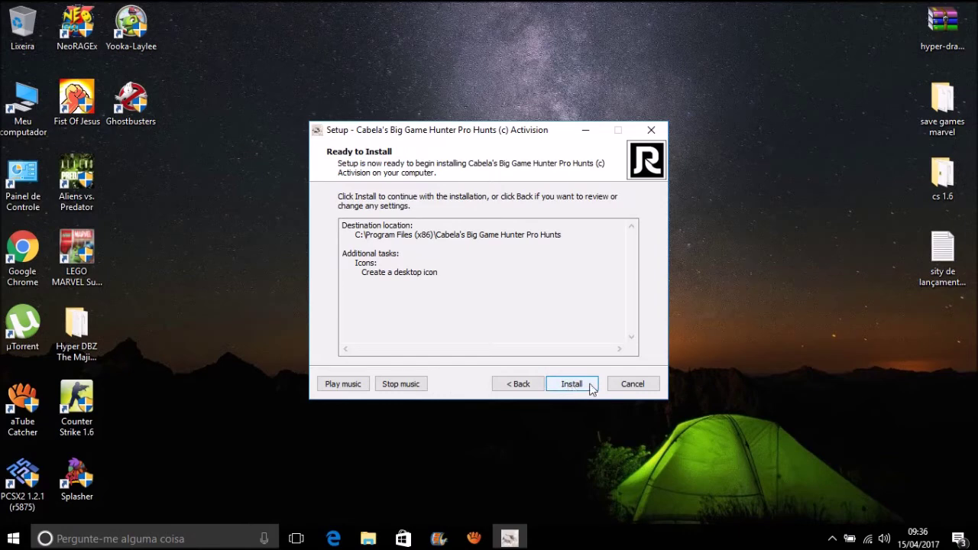
# Cancel the installation and exit setup.
pyautogui.click(631, 384)
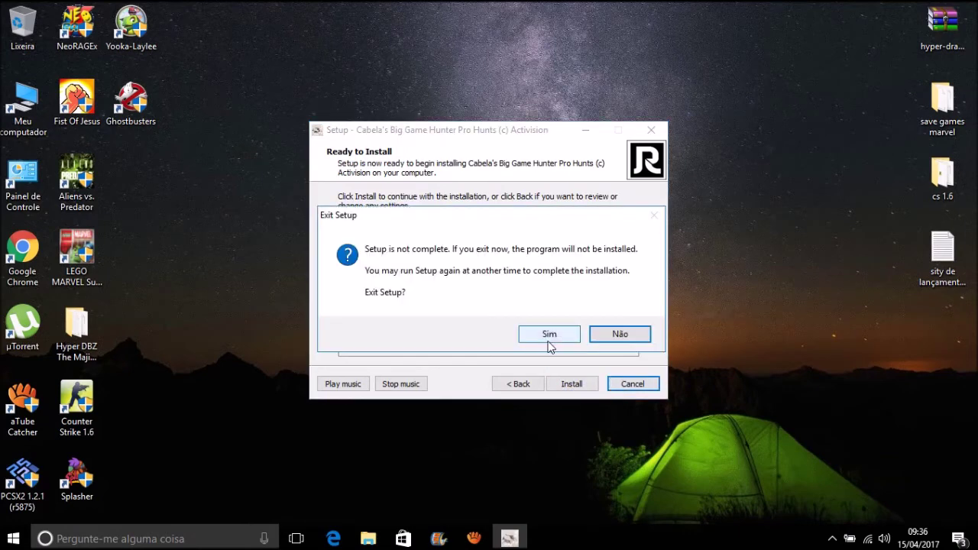
pyautogui.click(549, 340)
pyautogui.moveTo(513, 359); pyautogui.dragTo(351, 151)
pyautogui.click(351, 151)
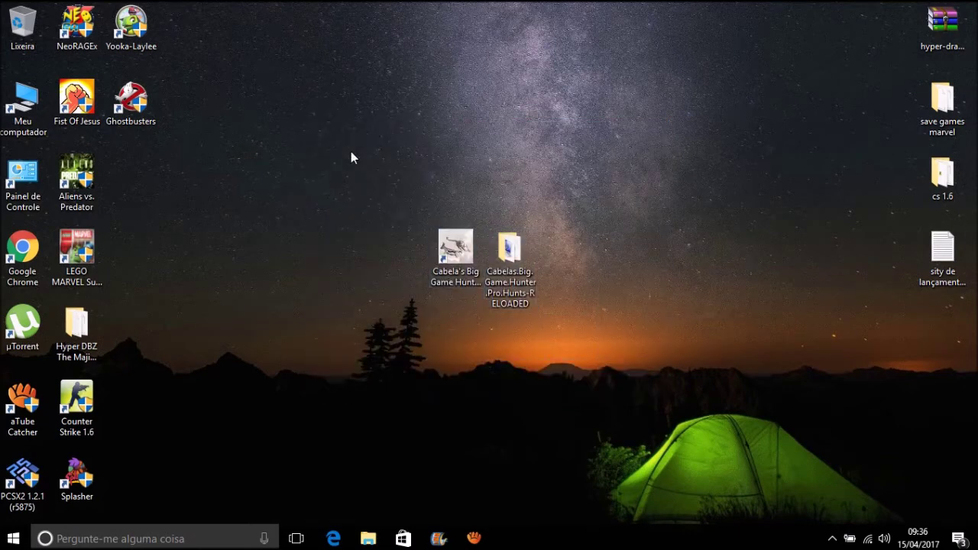
# Open the mounted Cabela's Big Game DVD drive (F:) from the computer's list of drives.
pyautogui.click(31, 111)
pyautogui.doubleClick(31, 111)
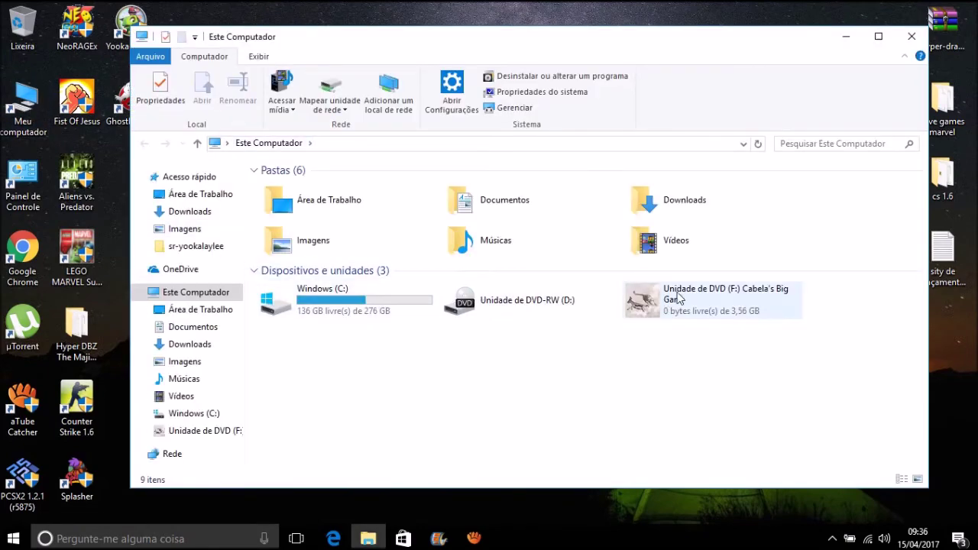
pyautogui.click(678, 298)
pyautogui.rightClick(679, 298)
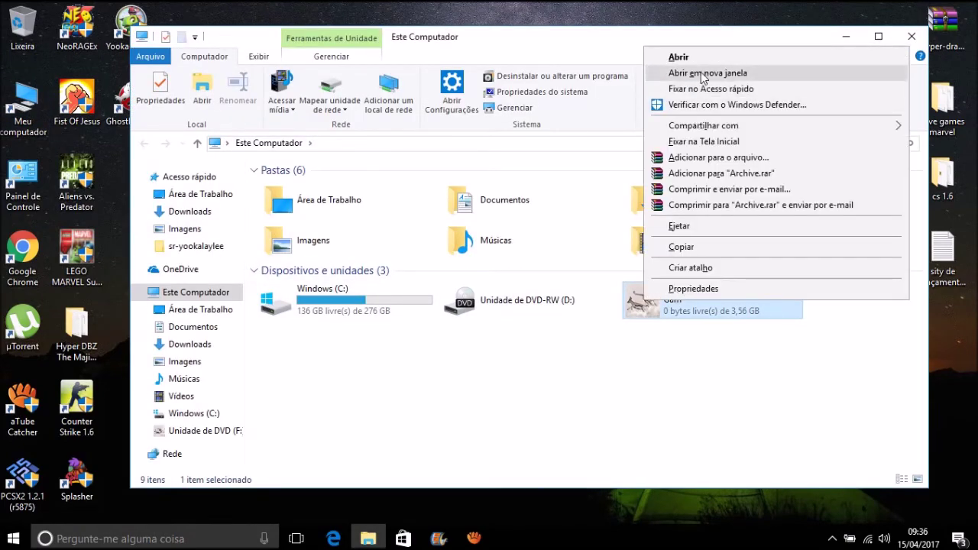
pyautogui.click(676, 59)
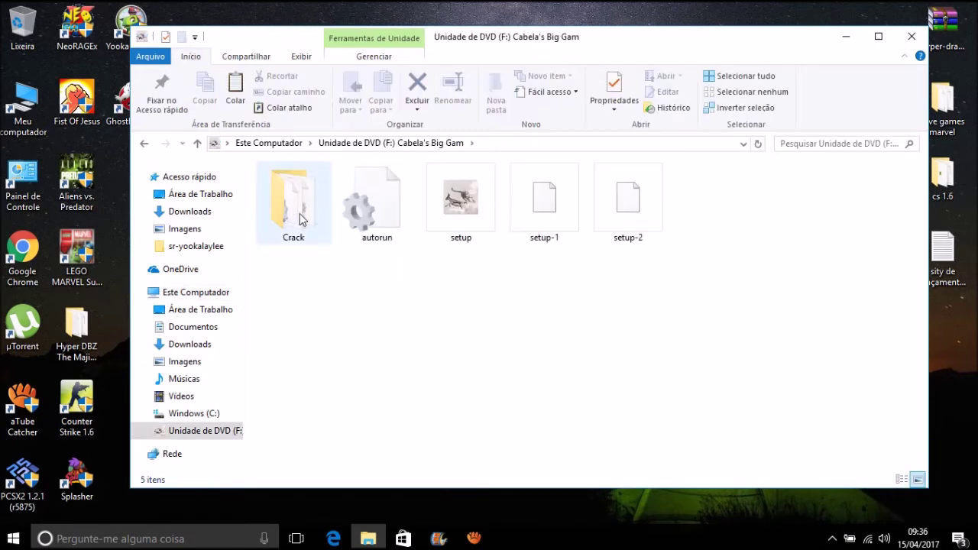
# Copy all three files from the DVD drive's Crack folder and close the window.
pyautogui.doubleClick(302, 200)
pyautogui.moveTo(412, 271); pyautogui.dragTo(291, 190)
pyautogui.rightClick(291, 190)
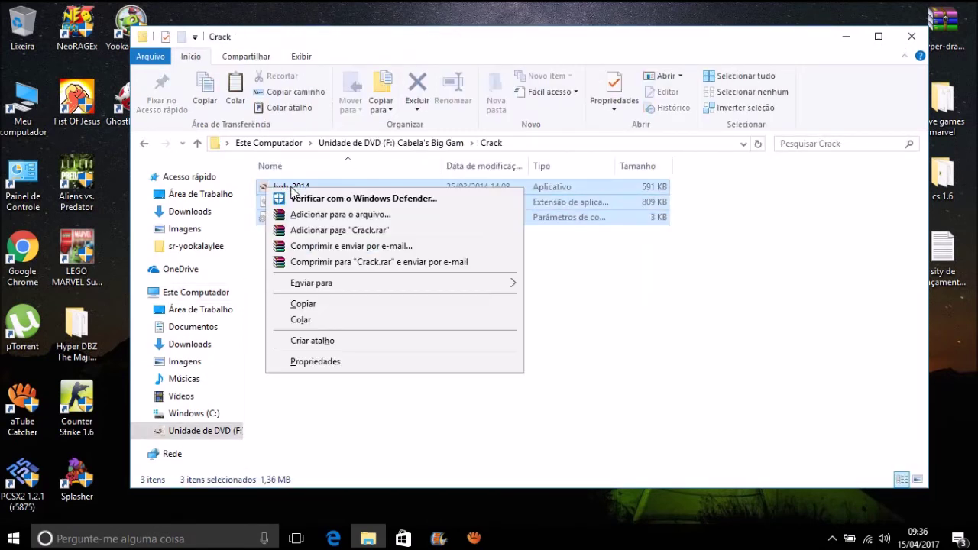
pyautogui.click(334, 305)
pyautogui.click(912, 36)
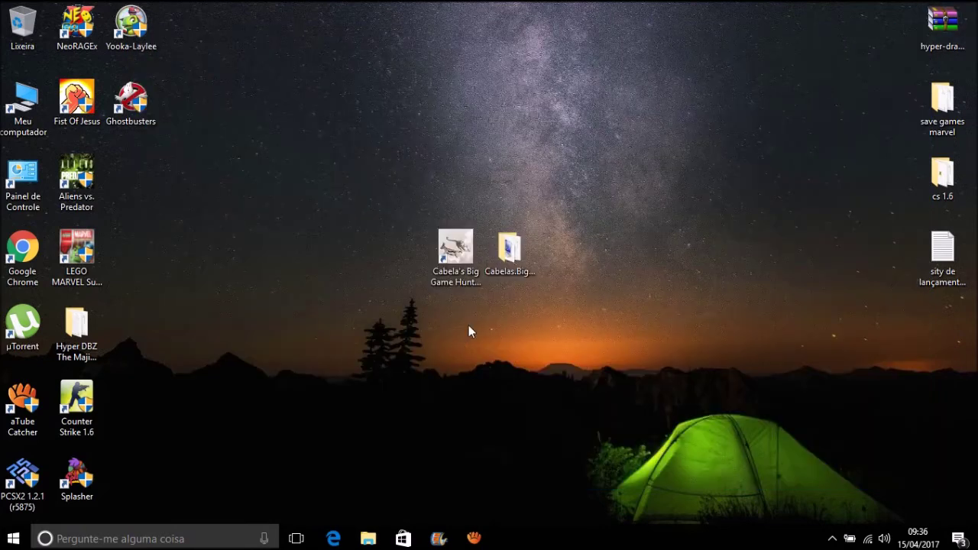
# Open the file location of the Cabela's Big Game Hunter Pro Hunts desktop shortcut.
pyautogui.click(450, 277)
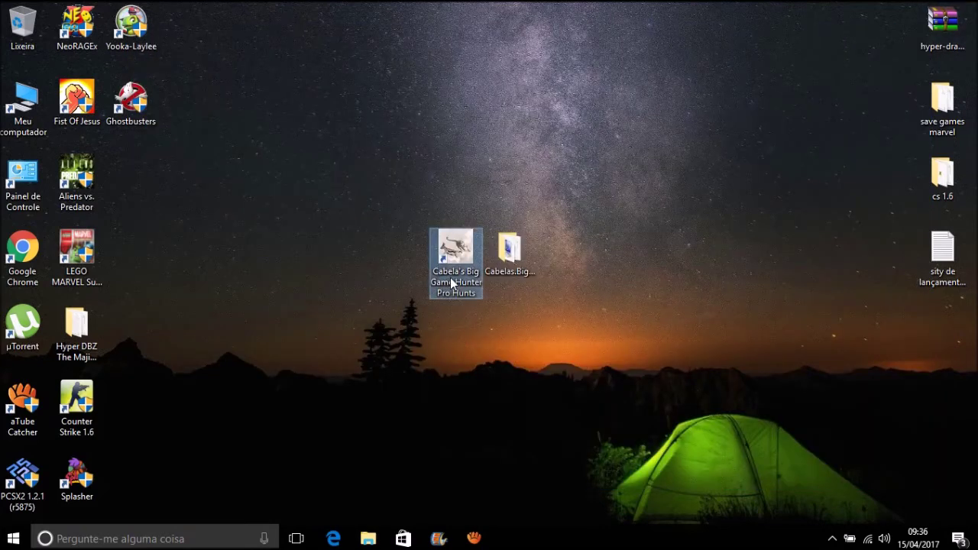
pyautogui.rightClick(450, 278)
pyautogui.click(492, 201)
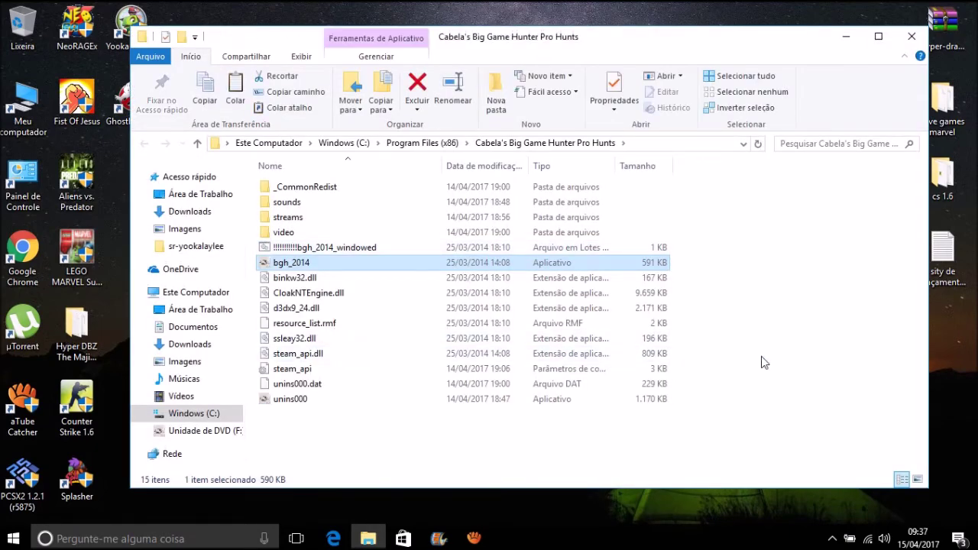
# Paste the copied files into the game's installation folder, replacing the existing ones and granting administrator permission.
pyautogui.click(764, 363)
pyautogui.hotkey('shift', 'F10')
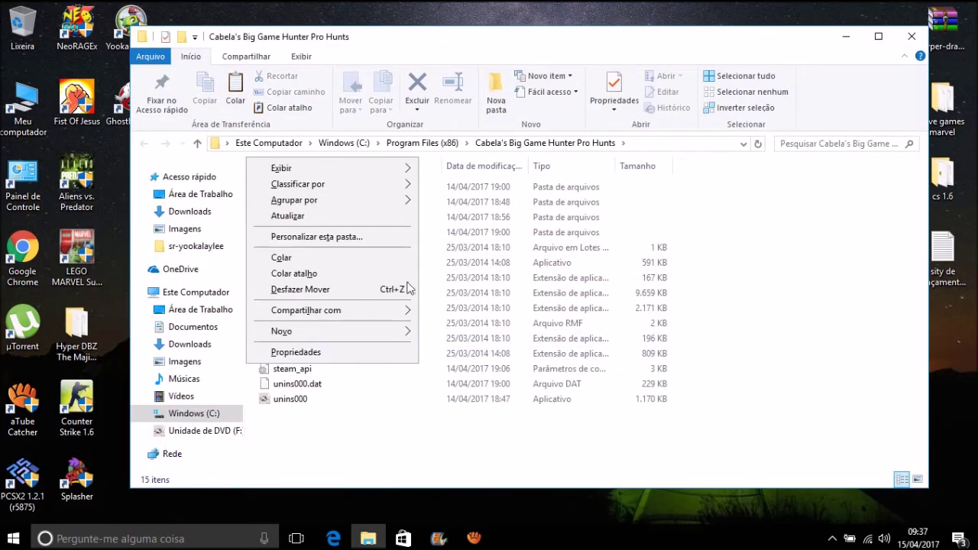
pyautogui.click(331, 262)
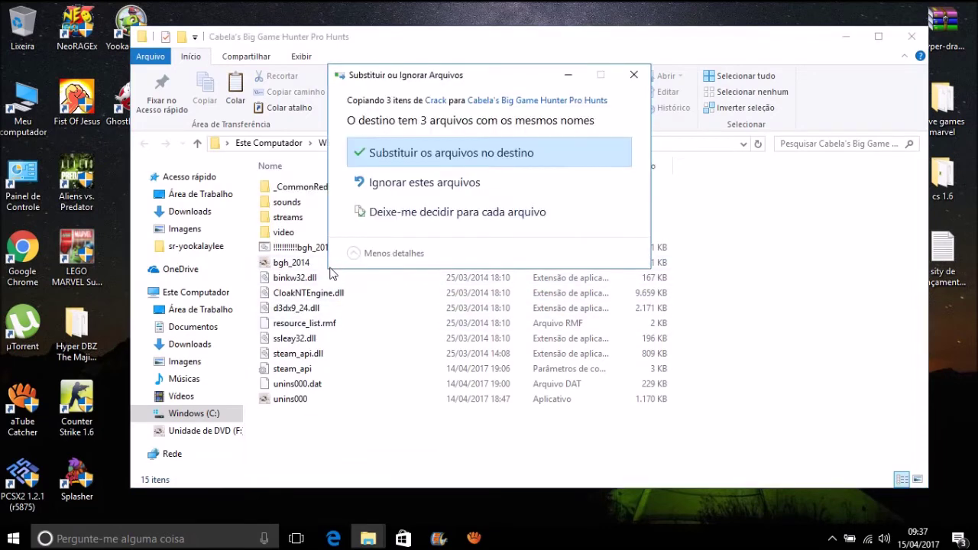
pyautogui.click(490, 162)
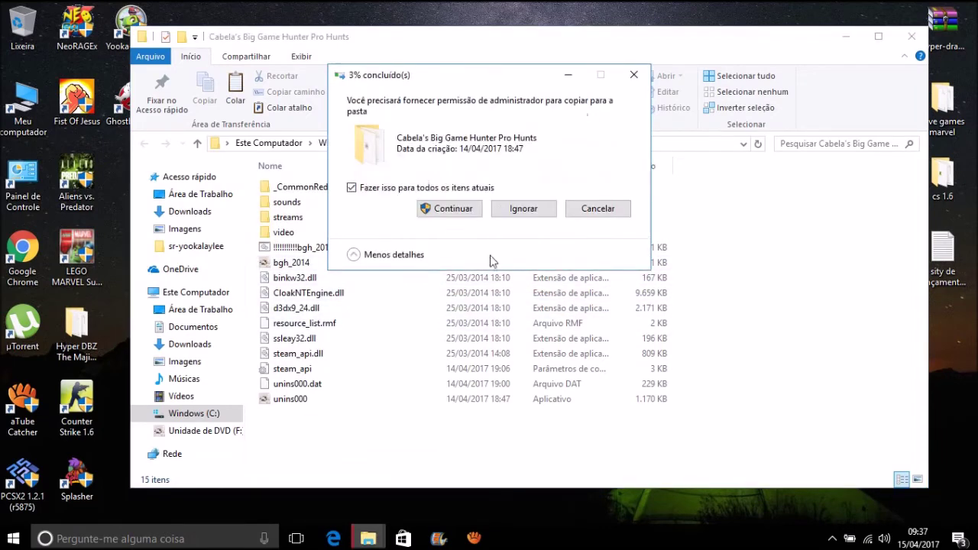
pyautogui.click(457, 213)
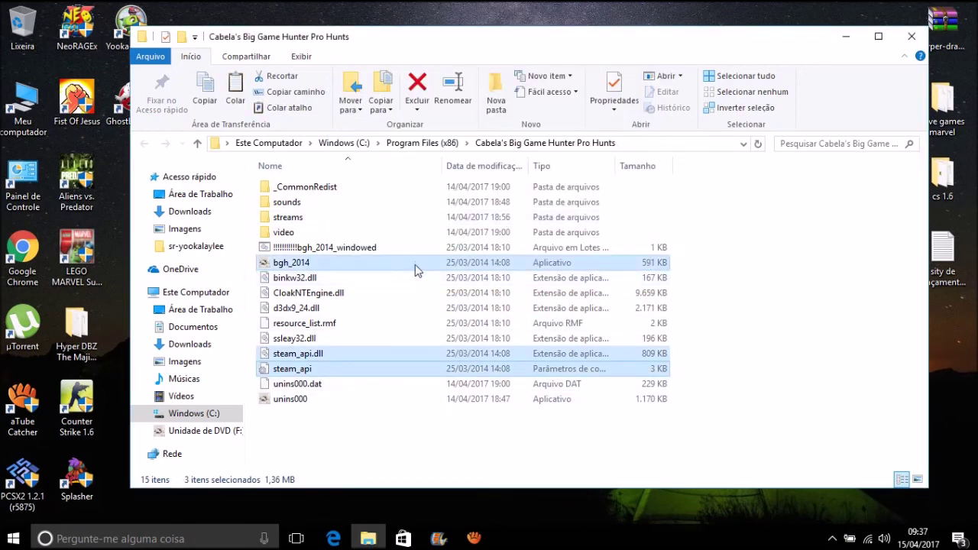
pyautogui.rightClick(482, 265)
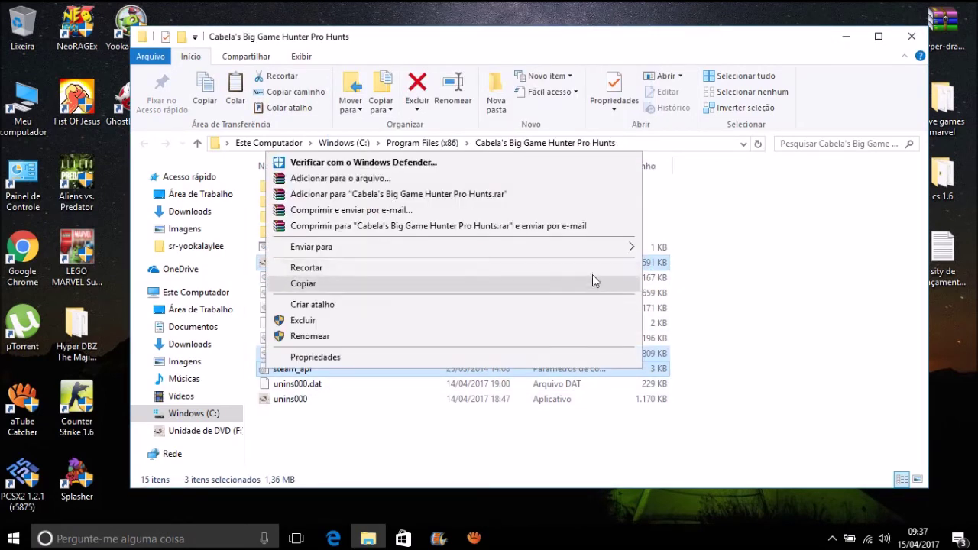
pyautogui.click(599, 469)
pyautogui.moveTo(553, 486); pyautogui.dragTo(493, 461)
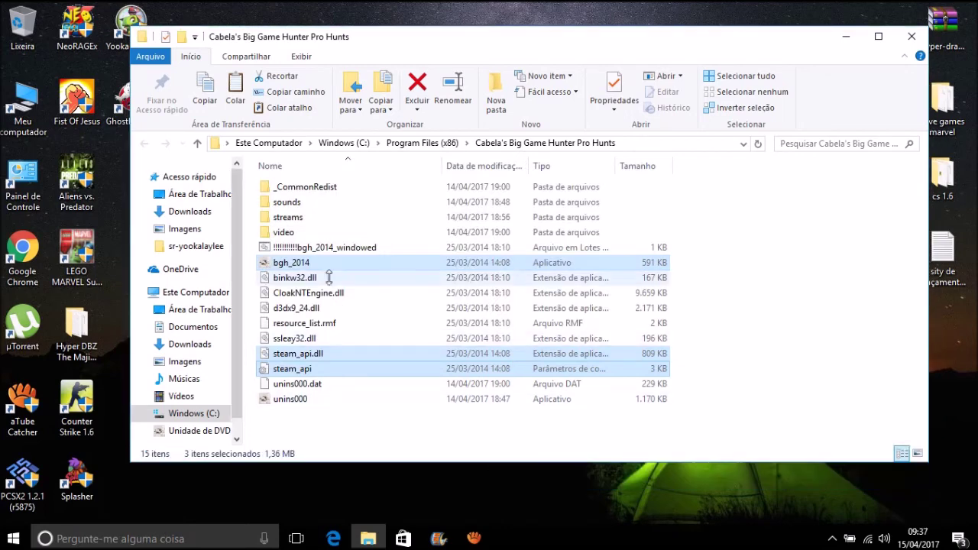
# Create a desktop shortcut to the bgh_2014 application in the installation folder and close the folder window.
pyautogui.click(281, 264)
pyautogui.rightClick(282, 264)
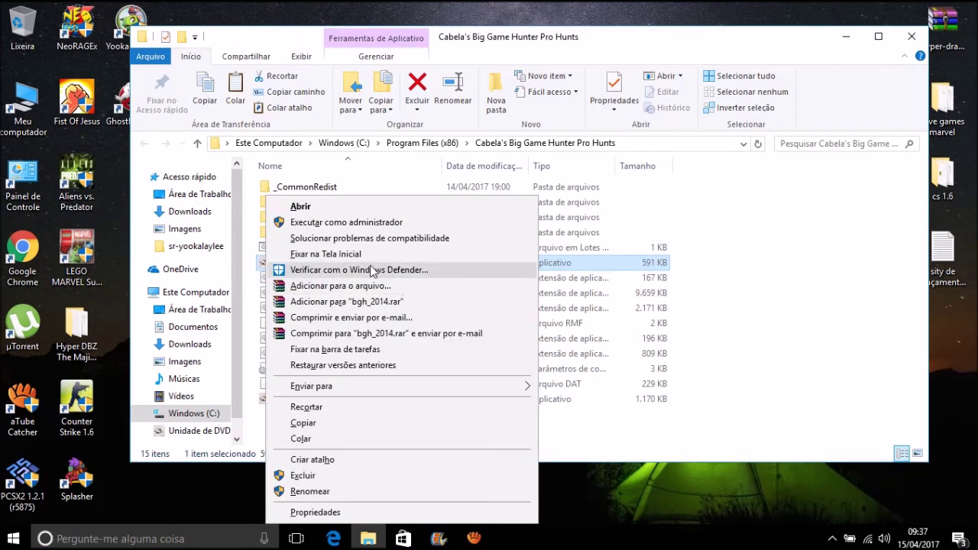
pyautogui.click(577, 386)
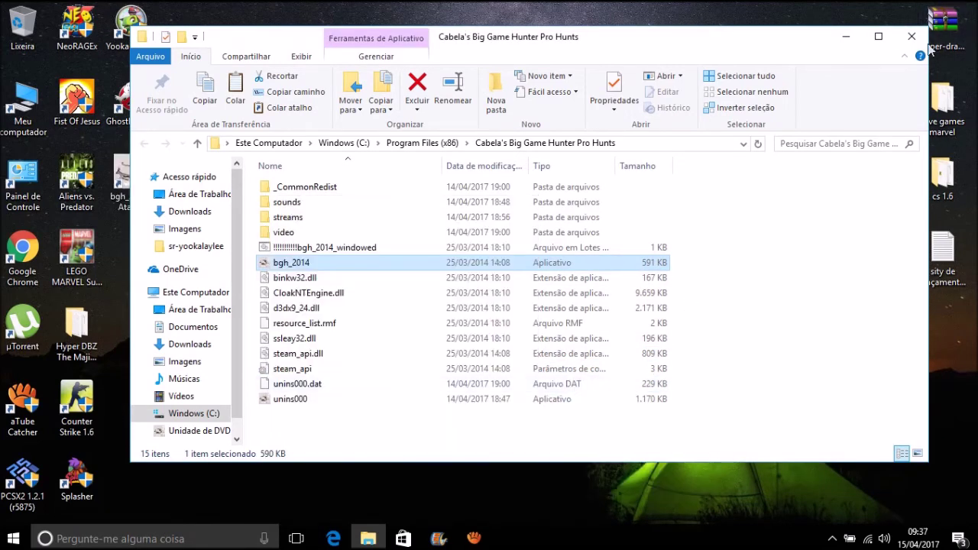
pyautogui.click(912, 38)
# Delete the original Cabela's Big Game Hunter Pro Hunts shortcut from the desktop.
pyautogui.click(451, 255)
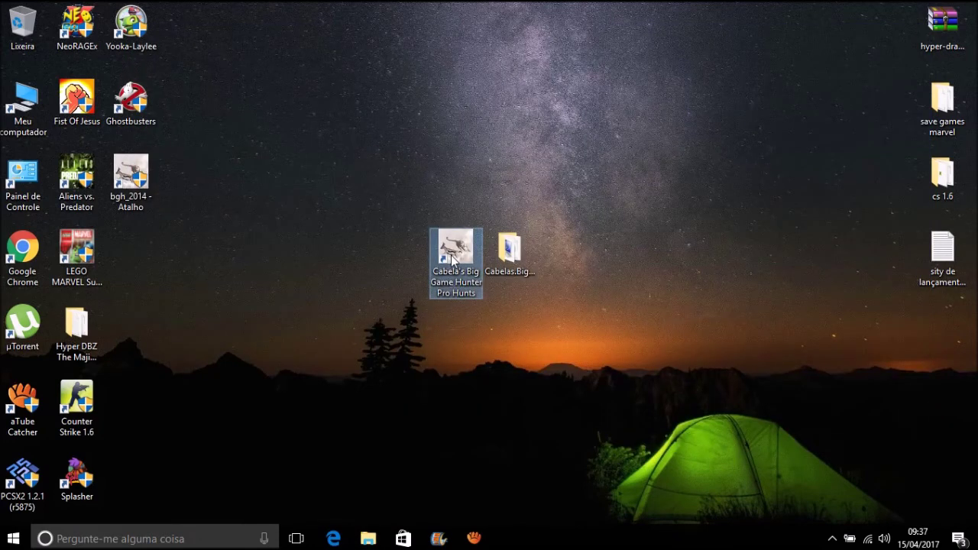
pyautogui.rightClick(450, 255)
pyautogui.click(481, 473)
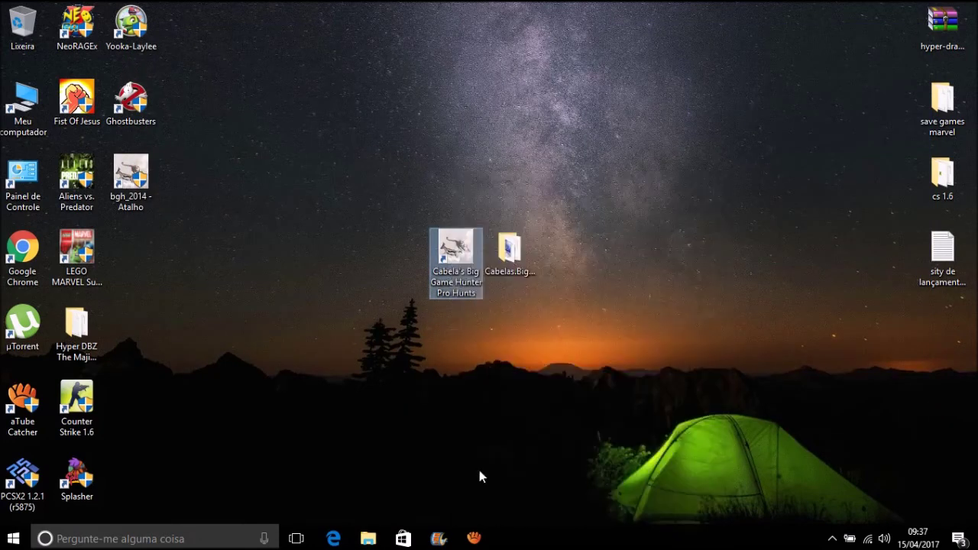
# Open the properties of the bgh_2014 desktop shortcut and copy the game's folder name from its target path.
pyautogui.click(135, 191)
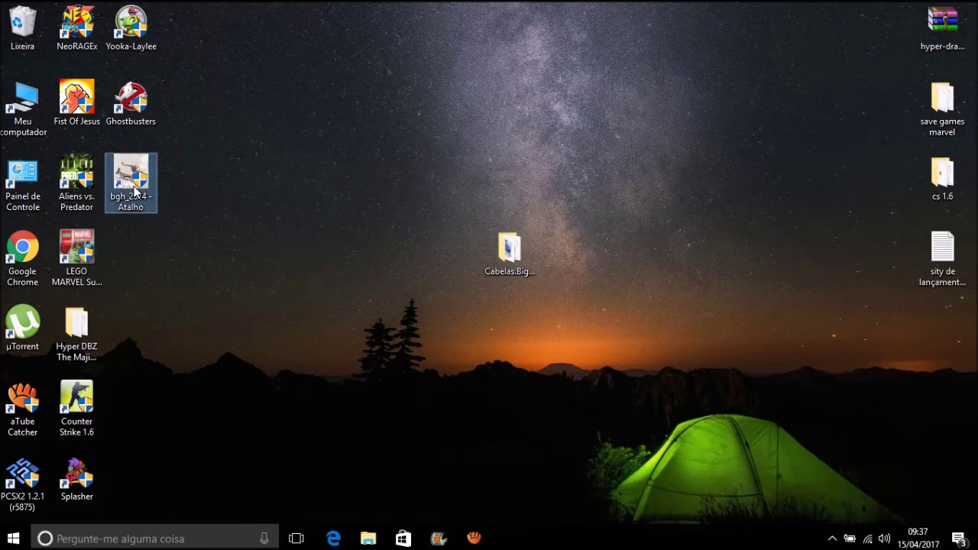
pyautogui.rightClick(134, 191)
pyautogui.click(201, 511)
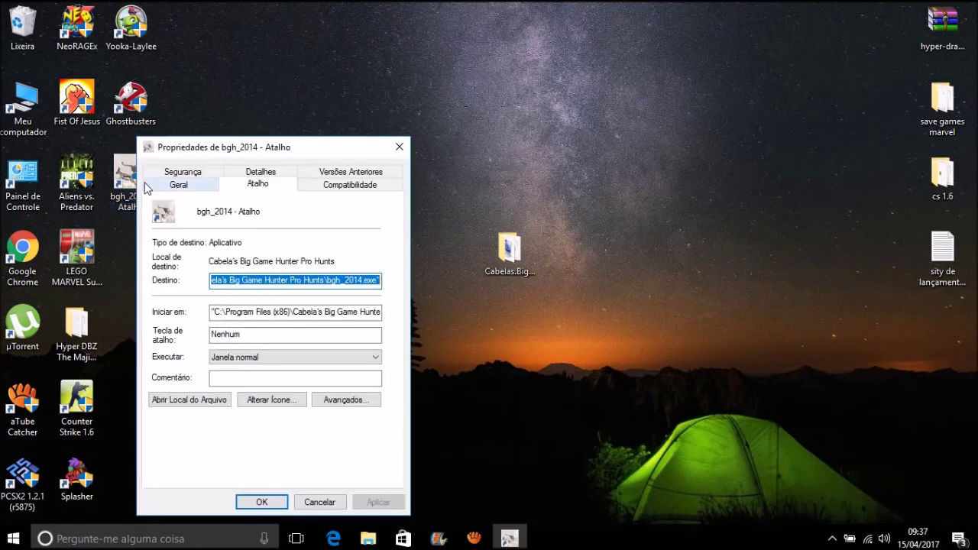
pyautogui.moveTo(324, 278); pyautogui.dragTo(291, 283)
pyautogui.rightClick(295, 283)
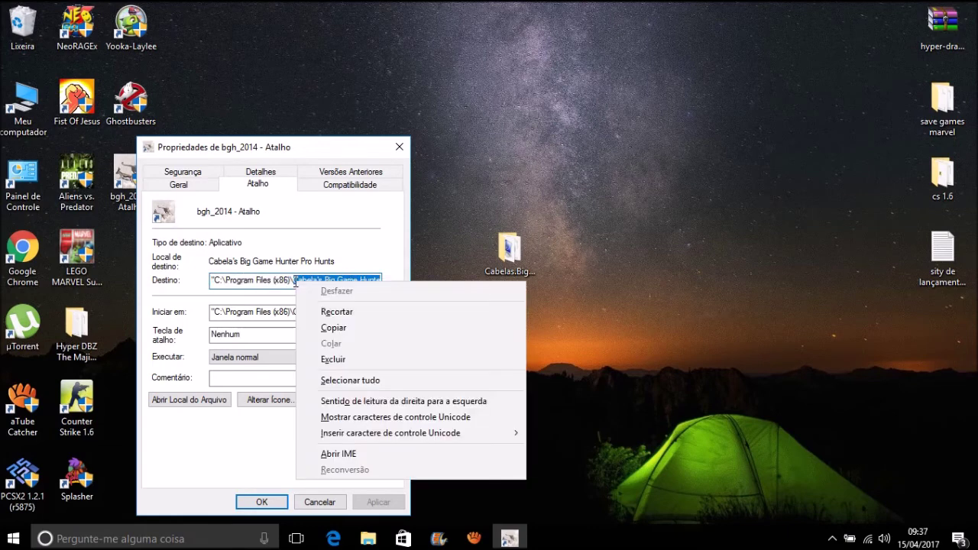
pyautogui.click(325, 327)
# Replace the shortcut's name in its general properties with the copied text, Cabela's Big Game Hunter Pro Hunts.
pyautogui.click(178, 186)
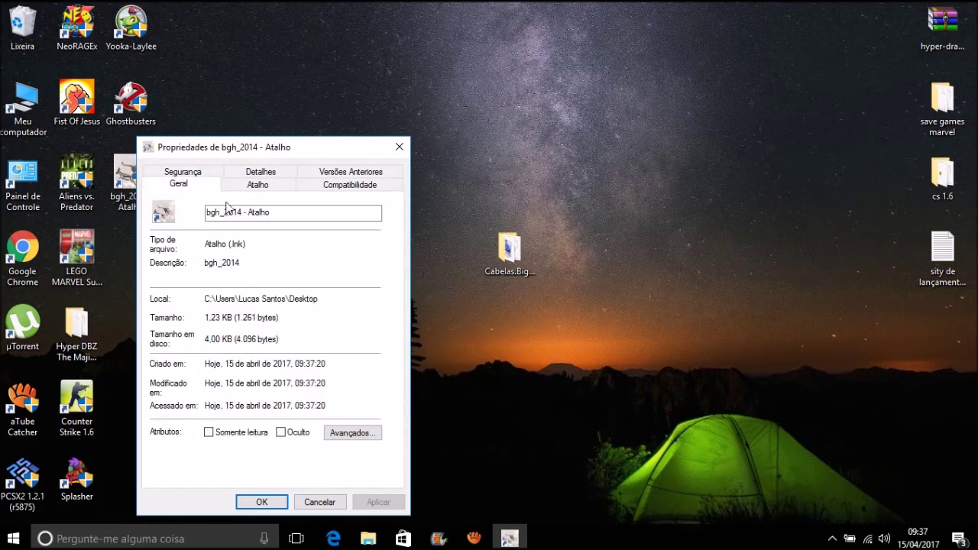
pyautogui.moveTo(270, 213); pyautogui.dragTo(205, 214)
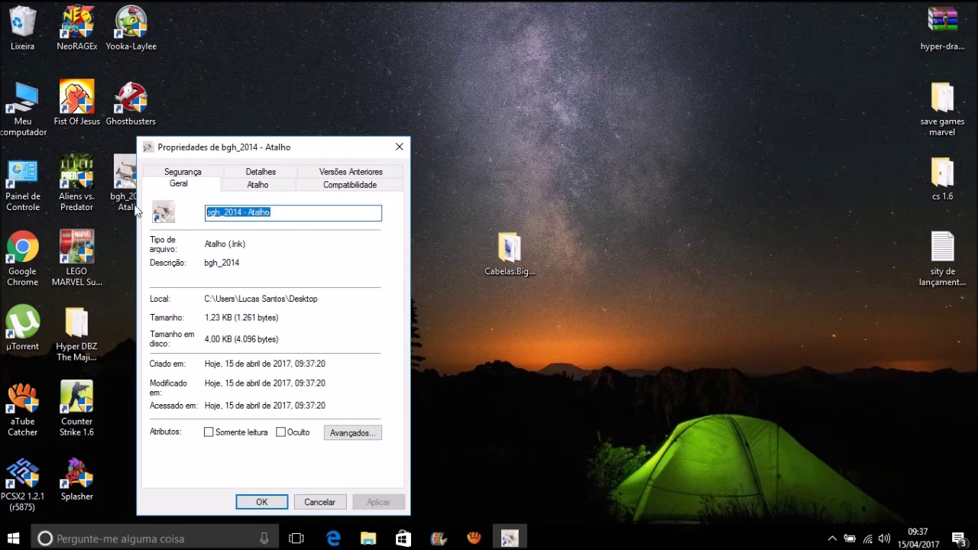
pyautogui.hotkey('ctrl', 'v')
# Make sure the shortcut is set to run as administrator, then apply the properties and close the dialog.
pyautogui.click(315, 190)
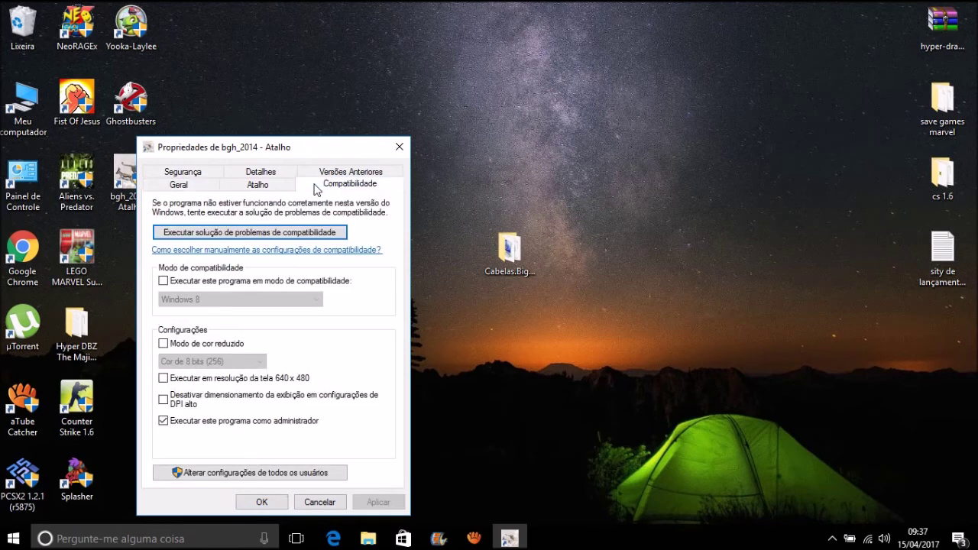
pyautogui.click(199, 422)
pyautogui.click(372, 504)
pyautogui.click(258, 502)
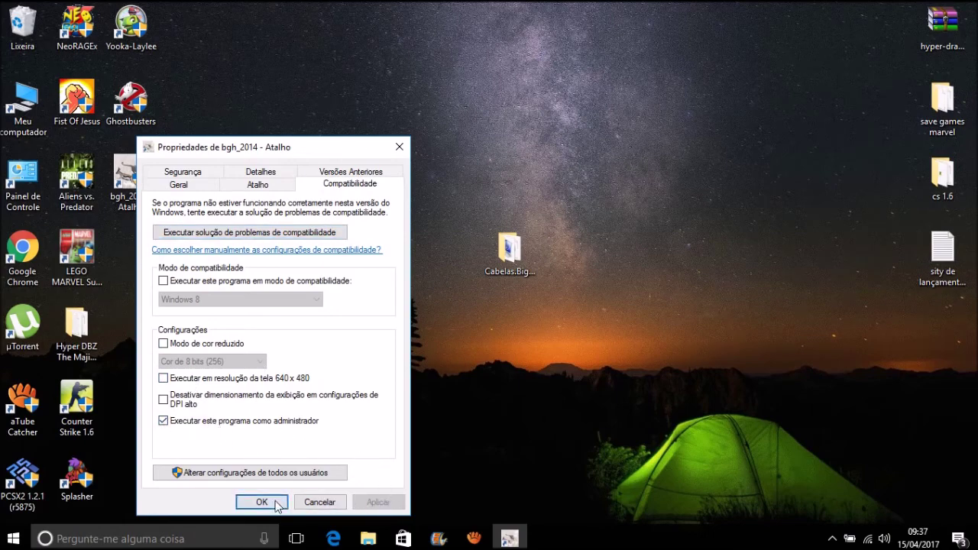
pyautogui.click(146, 185)
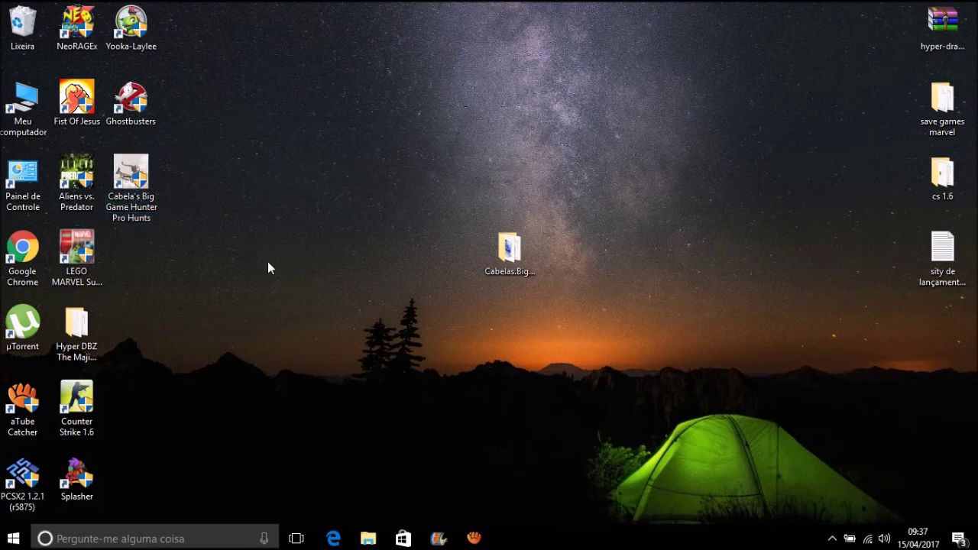
# Empty the Recycle Bin, confirming permanent deletion of the old shortcut.
pyautogui.click(23, 22)
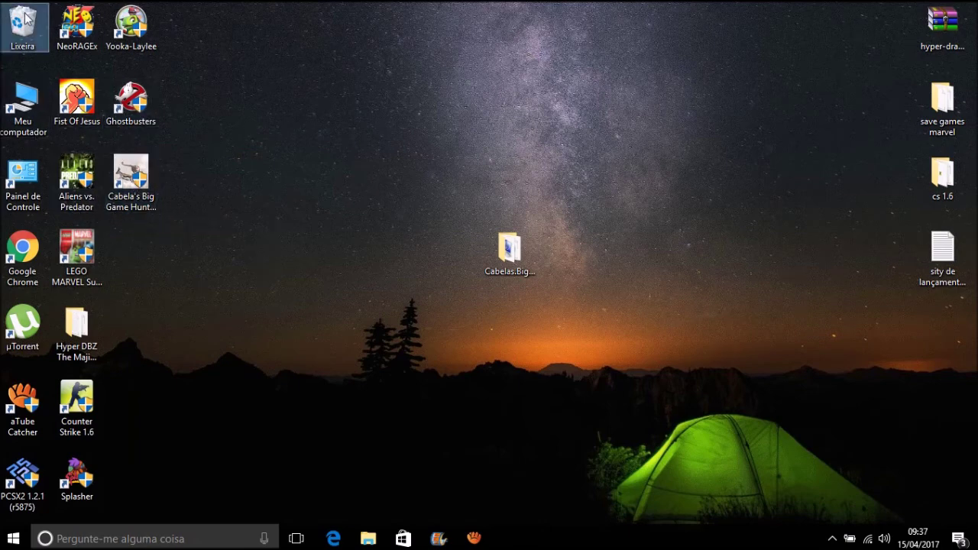
pyautogui.rightClick(25, 16)
pyautogui.click(75, 48)
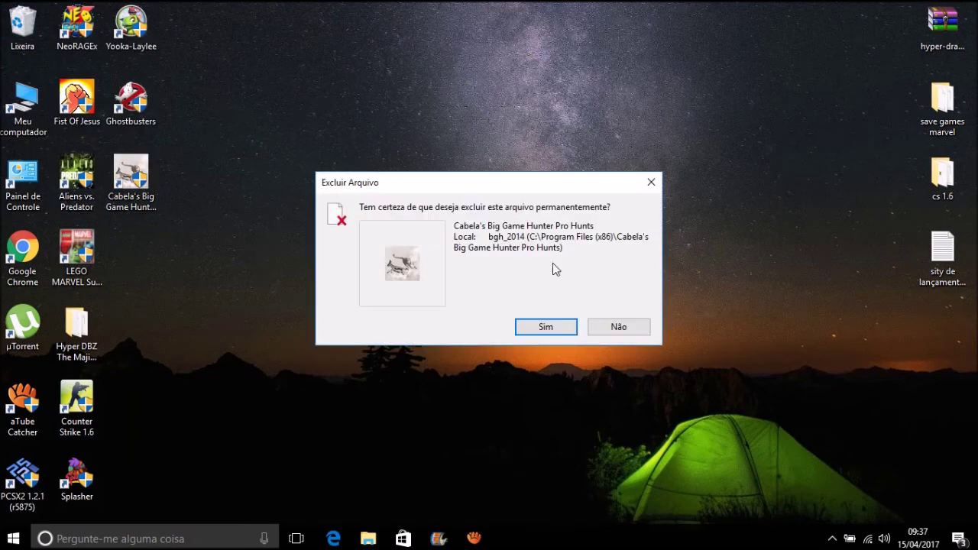
pyautogui.click(529, 325)
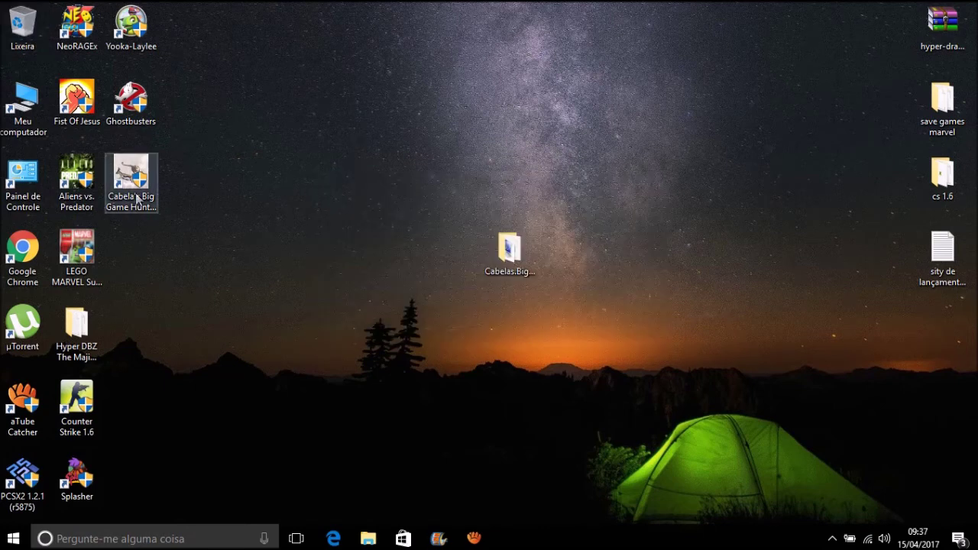